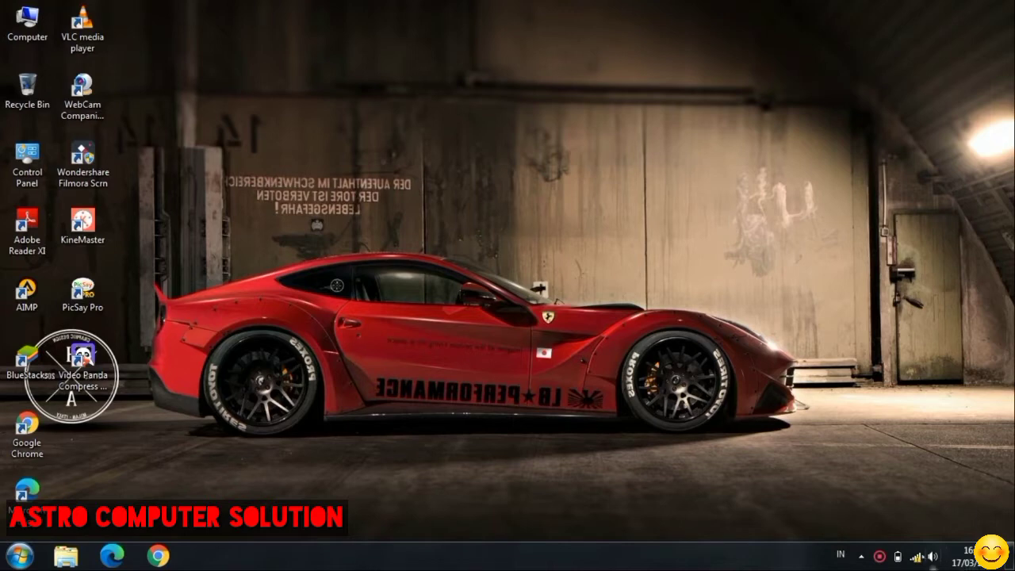
- Disconnect from the Siwowedan Wi-Fi network and reconnect to it
click(916, 555)
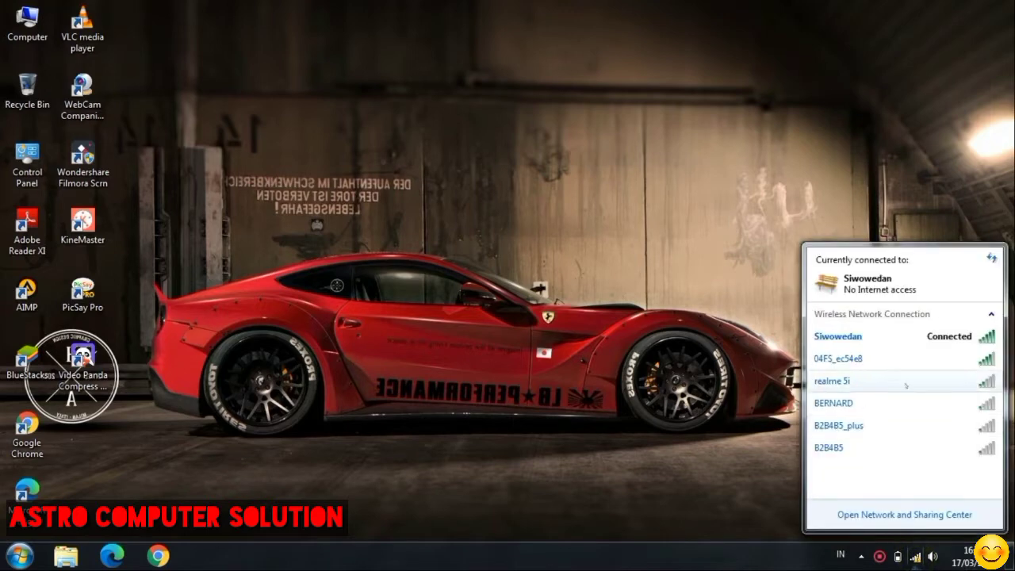
click(895, 336)
click(956, 358)
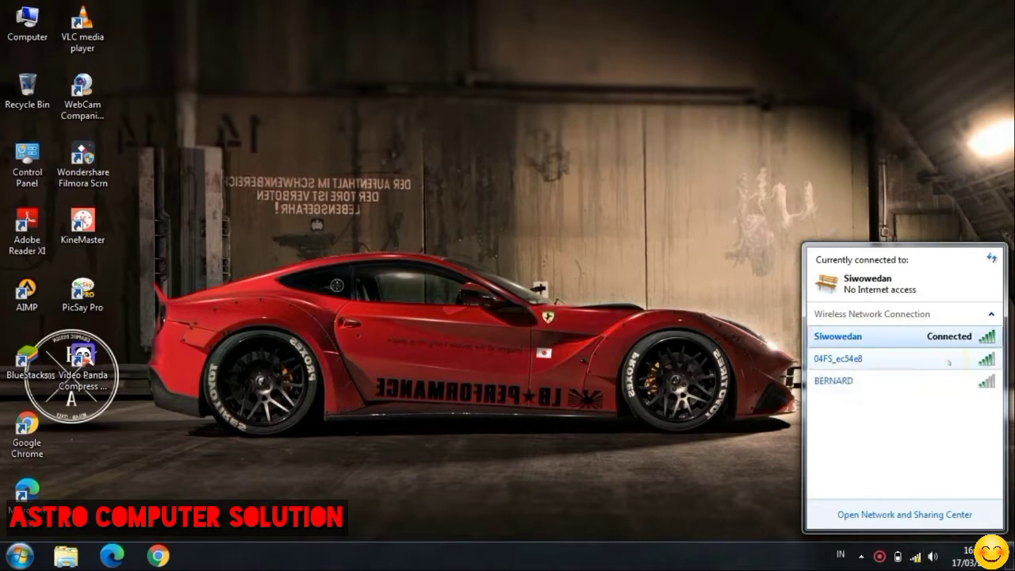
click(905, 340)
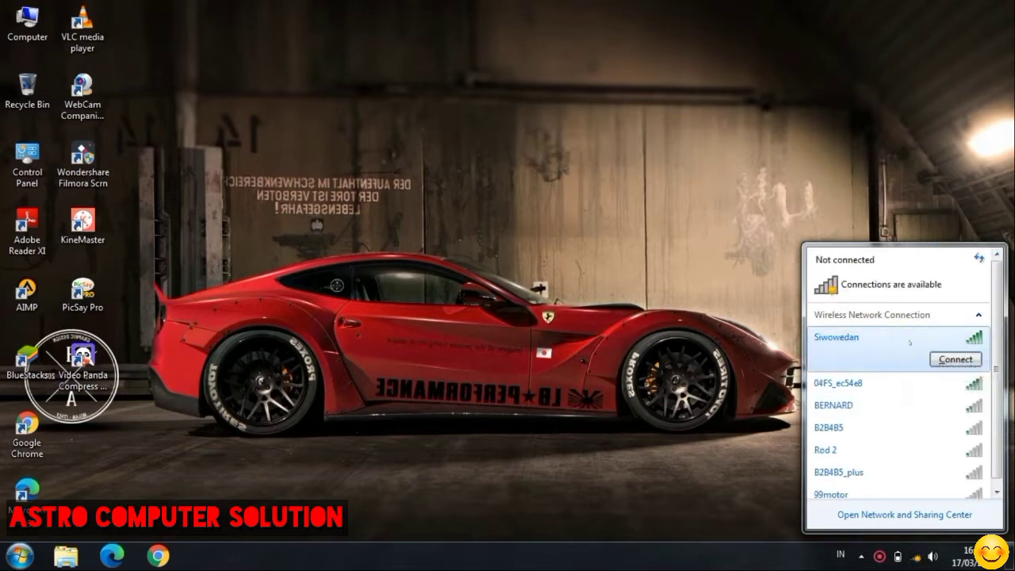
click(955, 359)
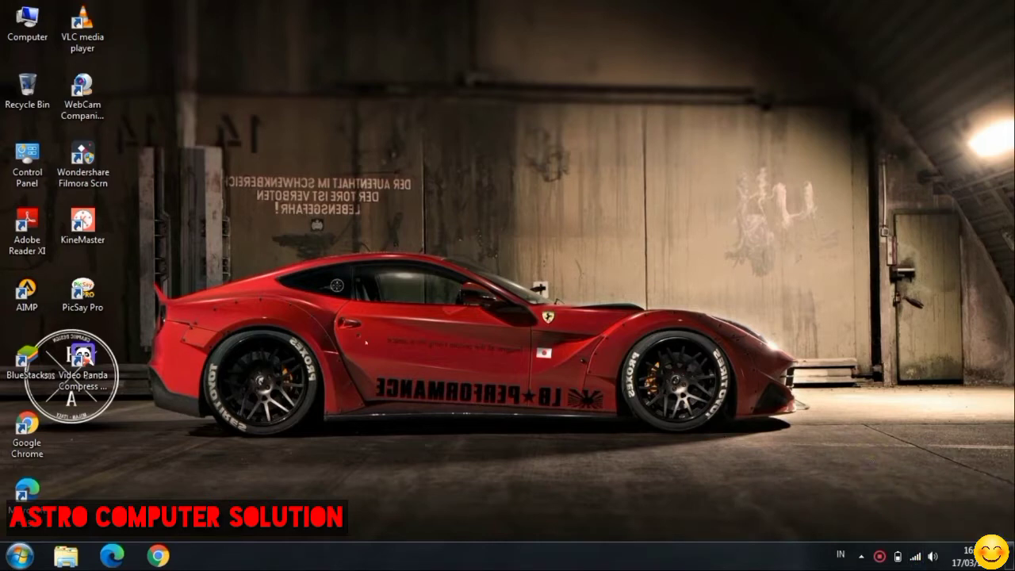
- Launch Chrome and search Google for 'outlook sign in' from the address bar
click(158, 555)
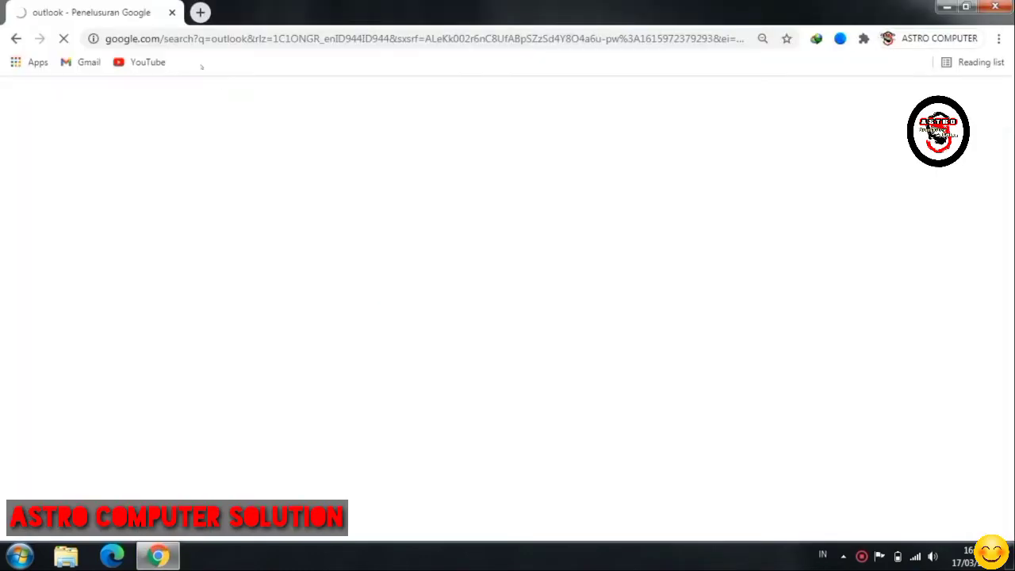
click(193, 40)
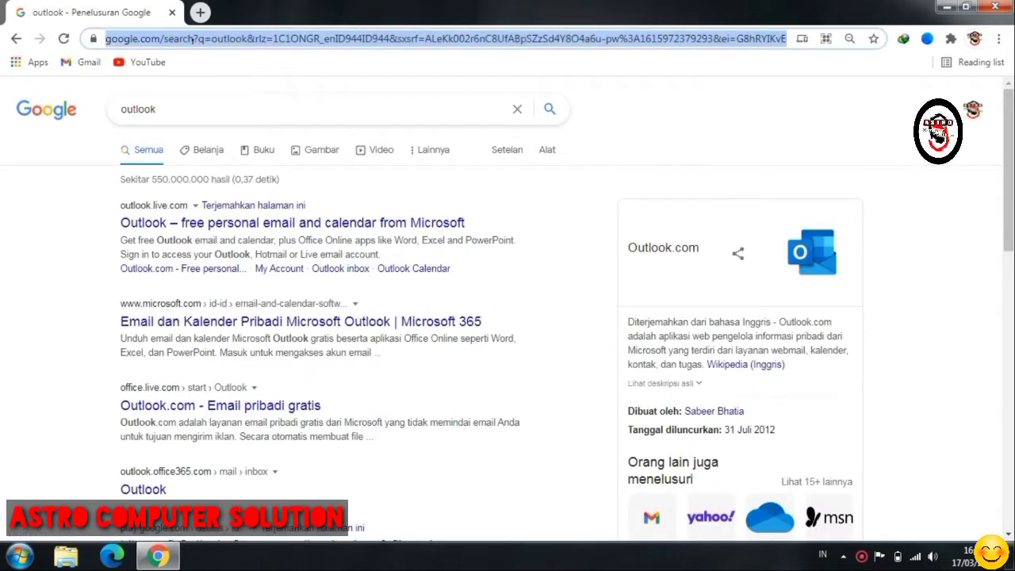
text(out)
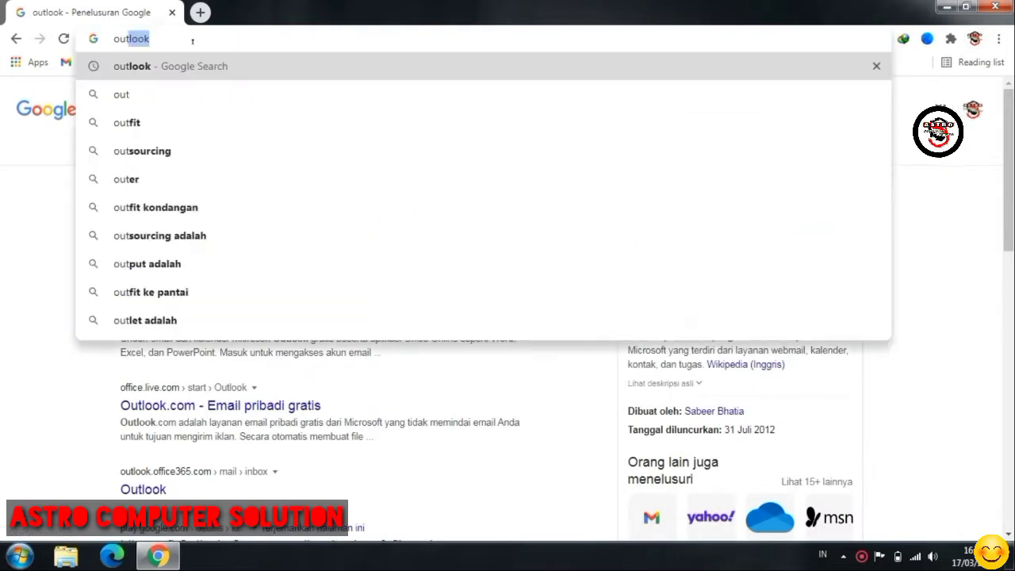
text(lock )
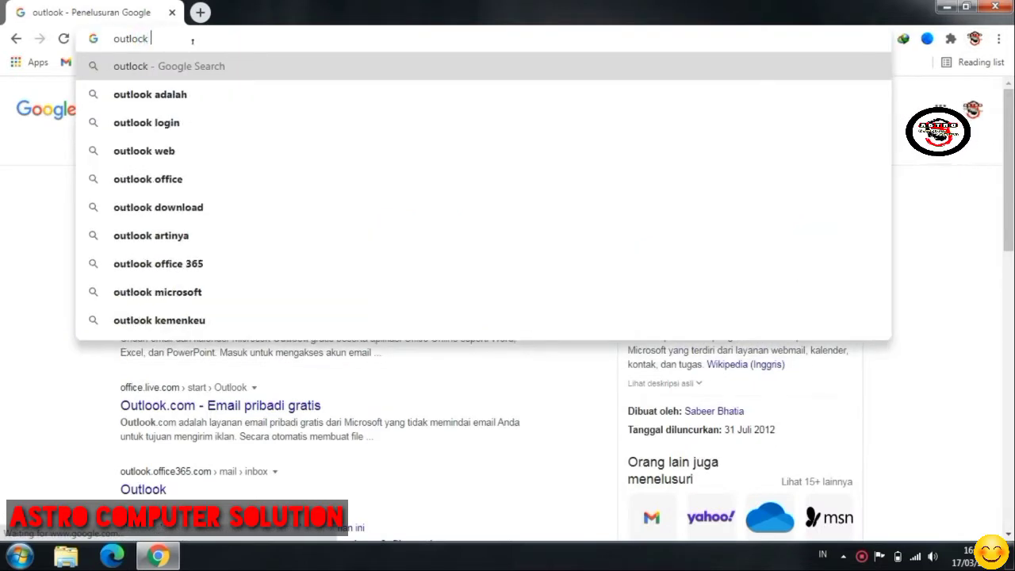
text(sign)
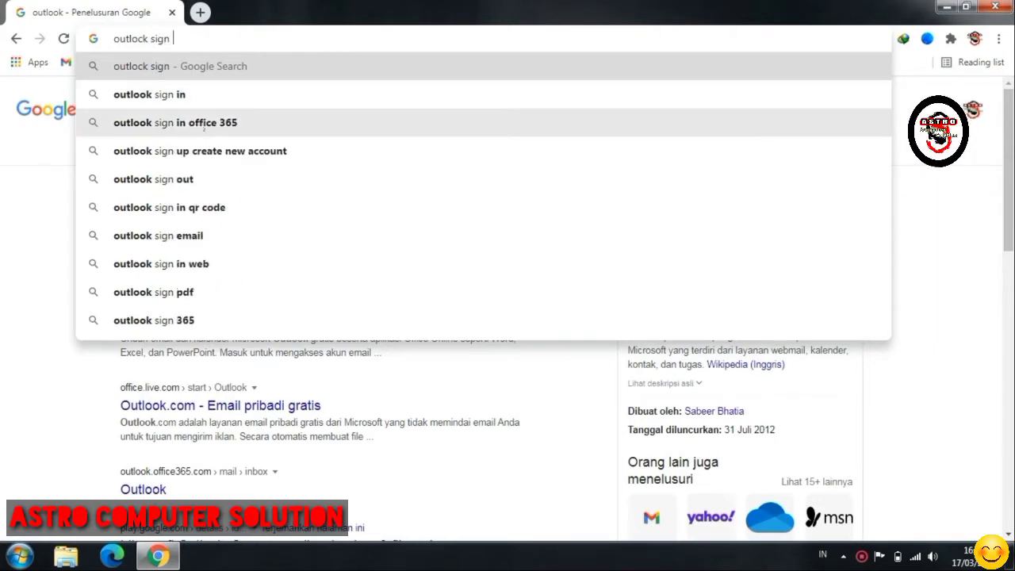
click(178, 94)
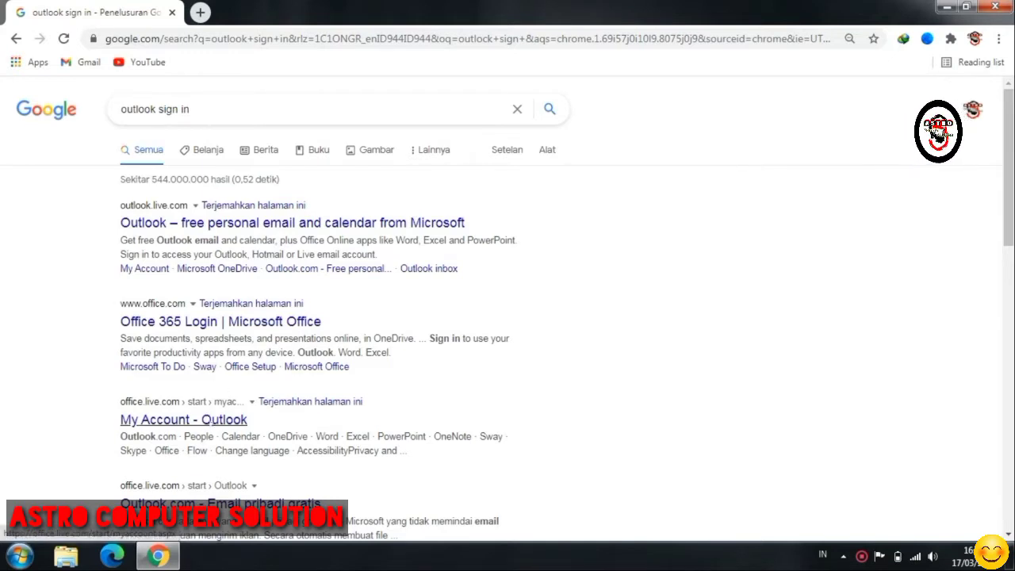
- Open the My Account - Outlook result, dismiss the VPN popup, and choose to create an account
click(218, 421)
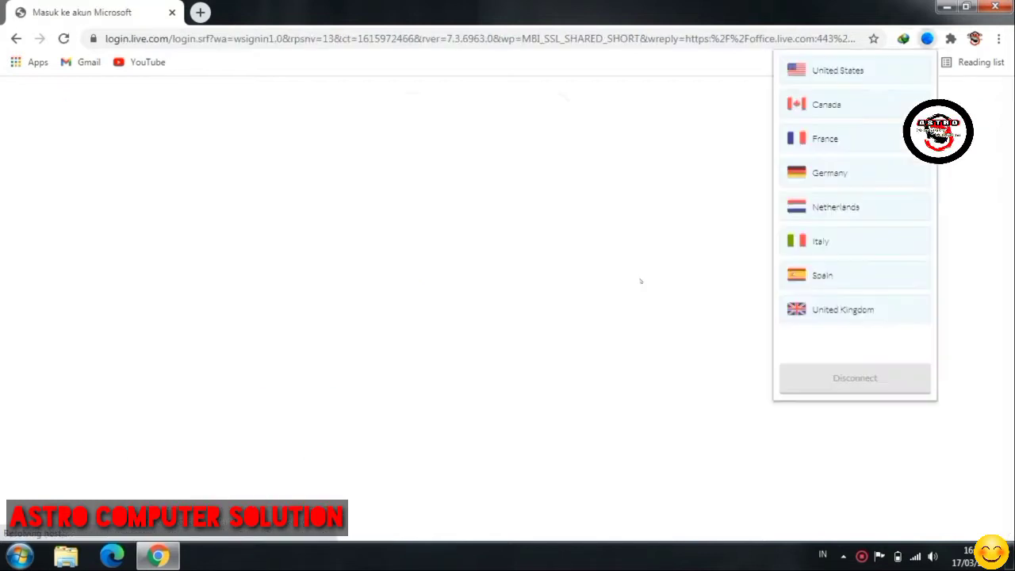
click(639, 279)
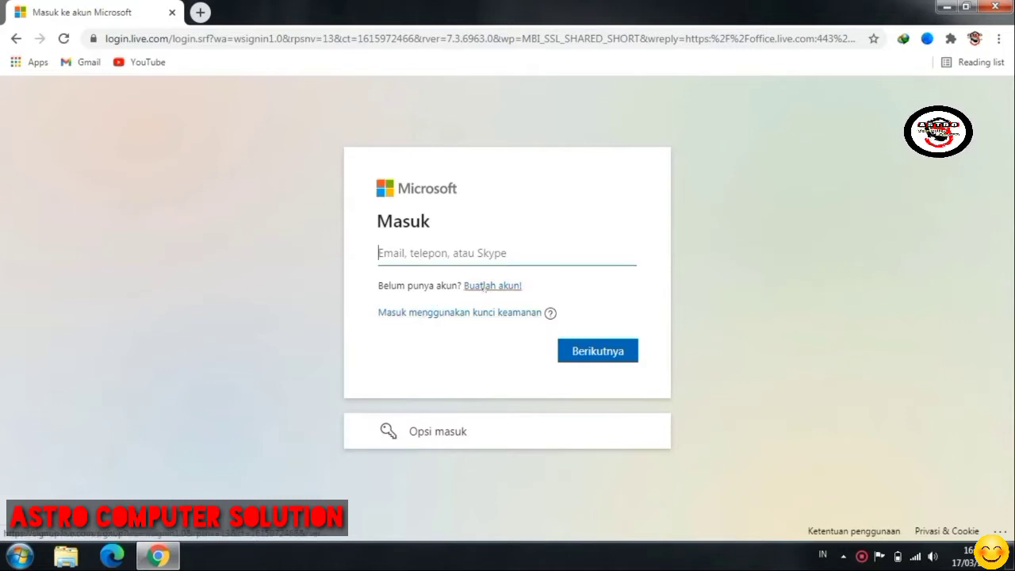
click(493, 287)
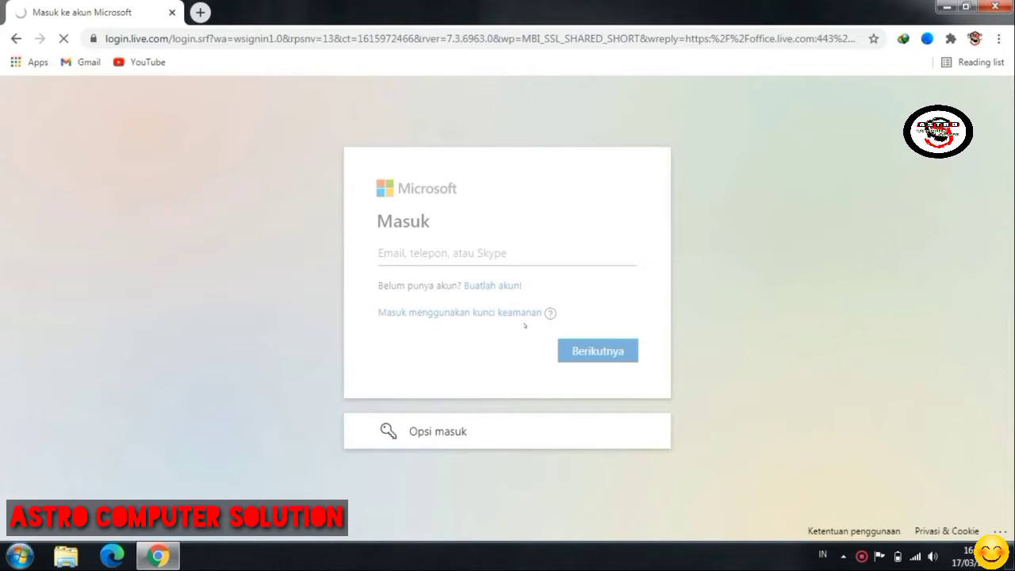
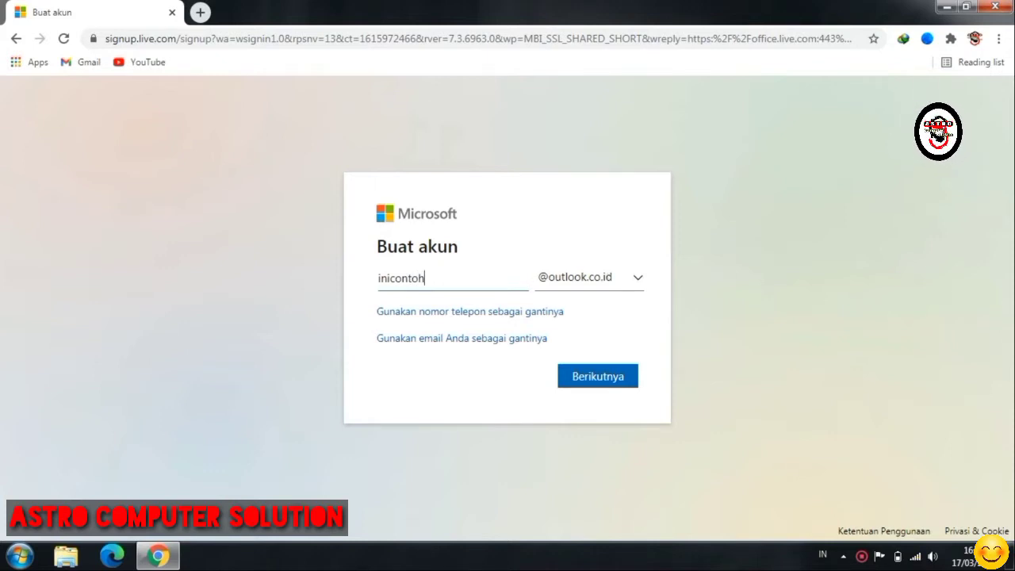
click(634, 278)
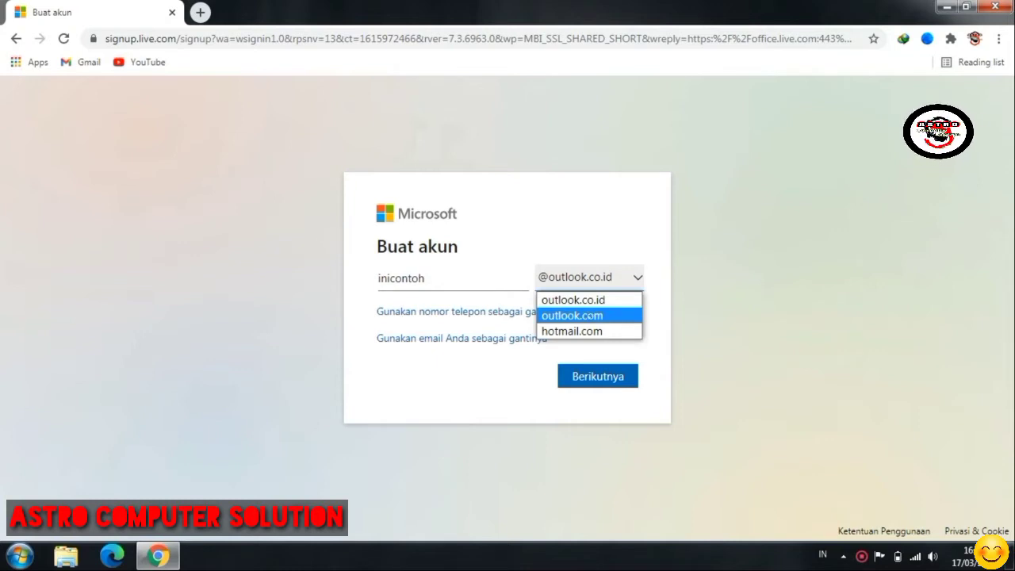
click(590, 316)
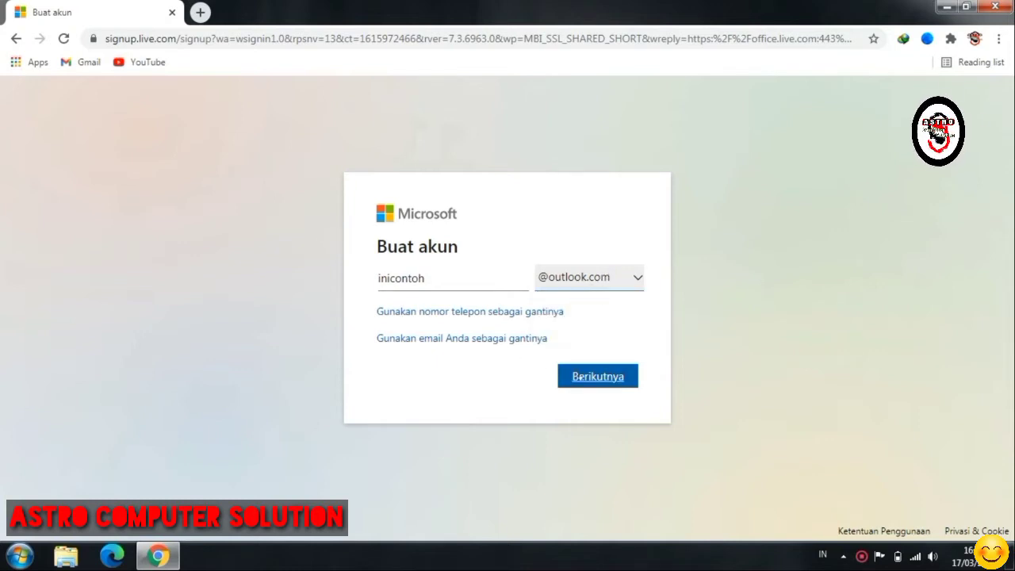
click(591, 378)
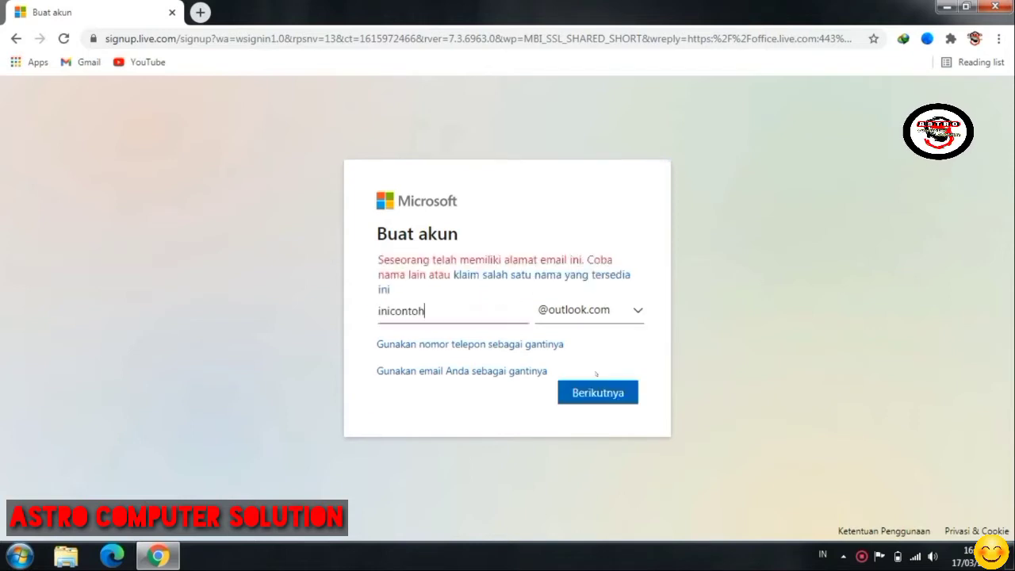
click(517, 313)
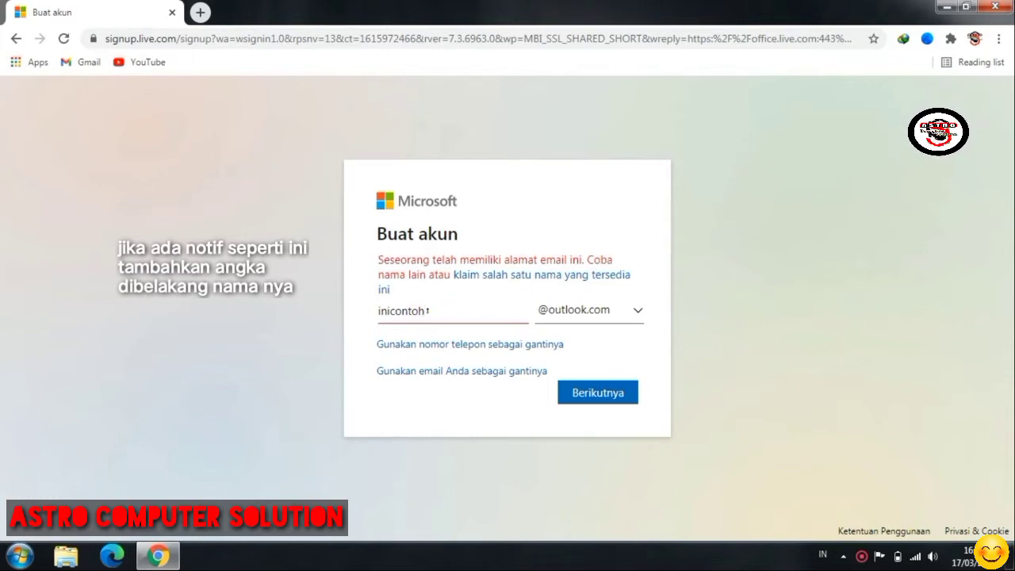
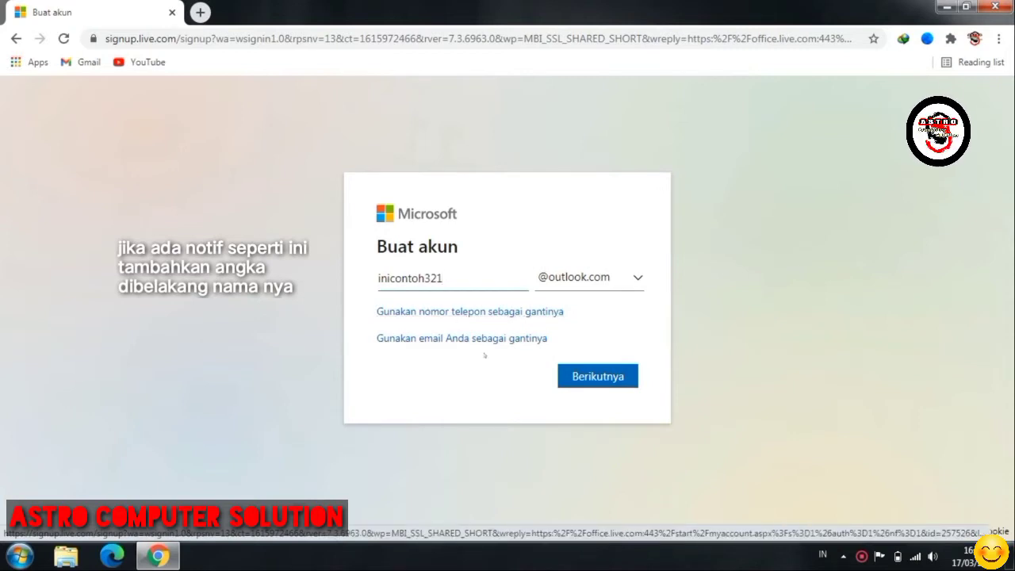
click(569, 382)
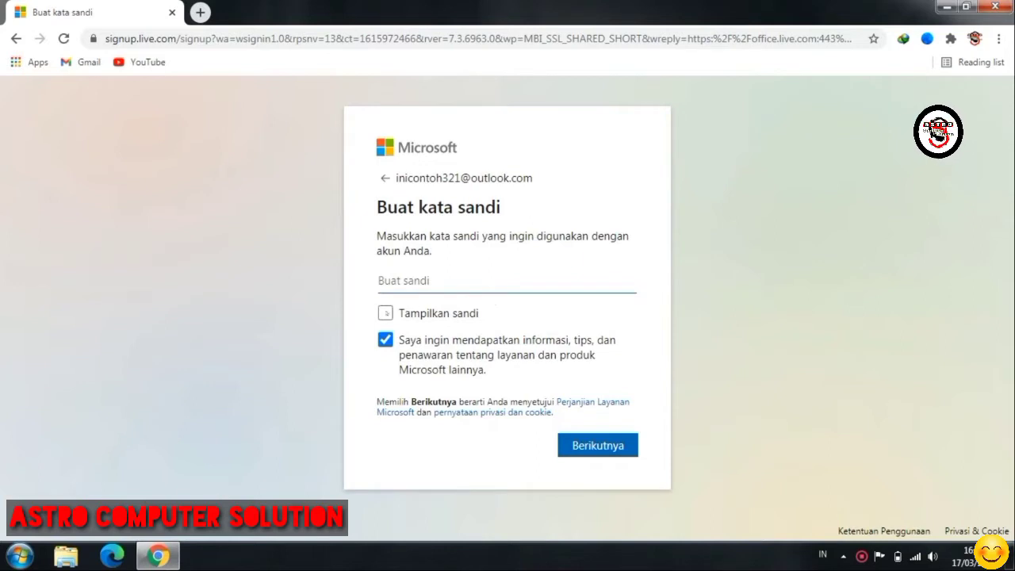
- Enter the account password, add a symbol to satisfy the password rules, and submit it
click(385, 314)
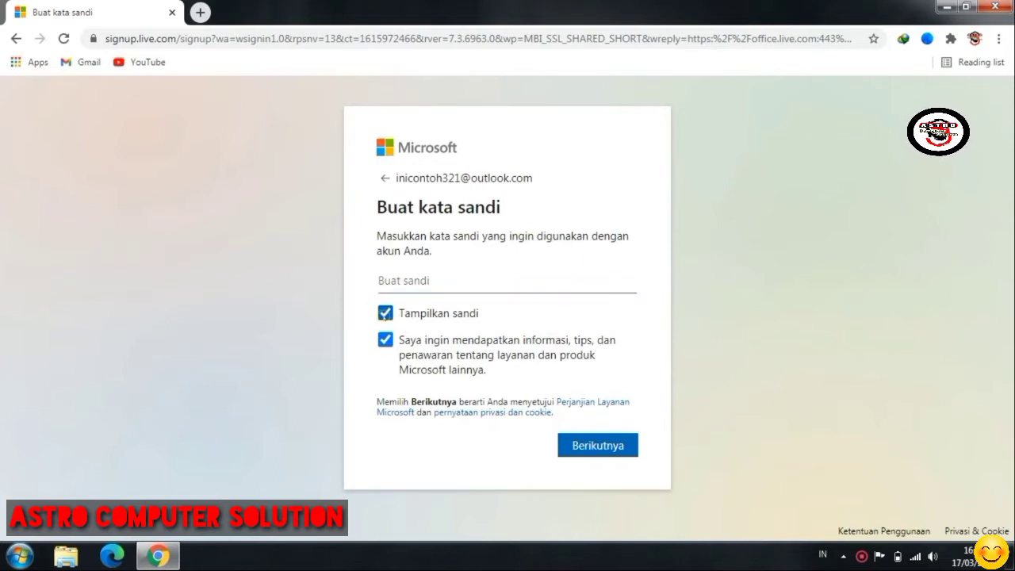
click(385, 314)
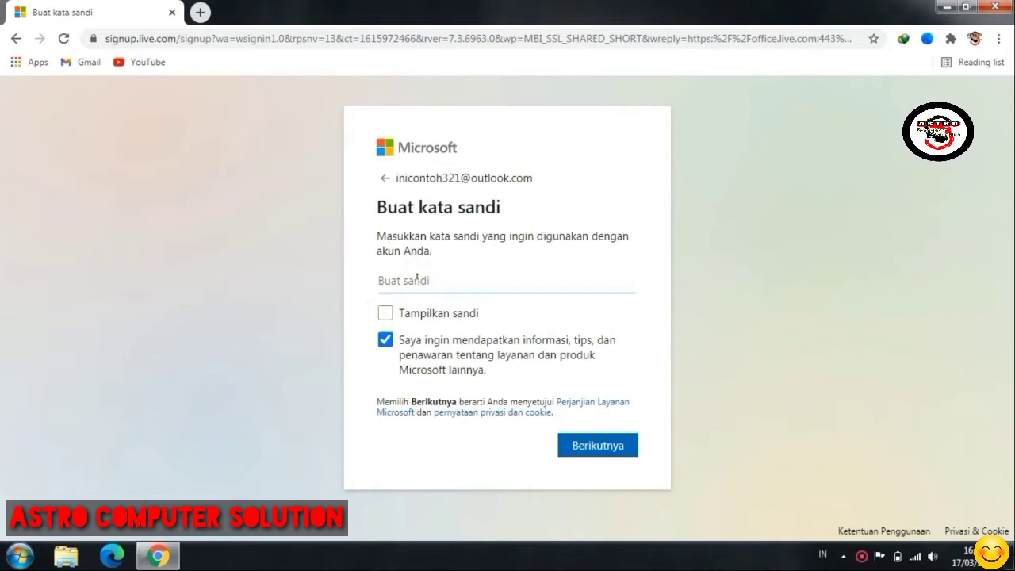
text(•••••)
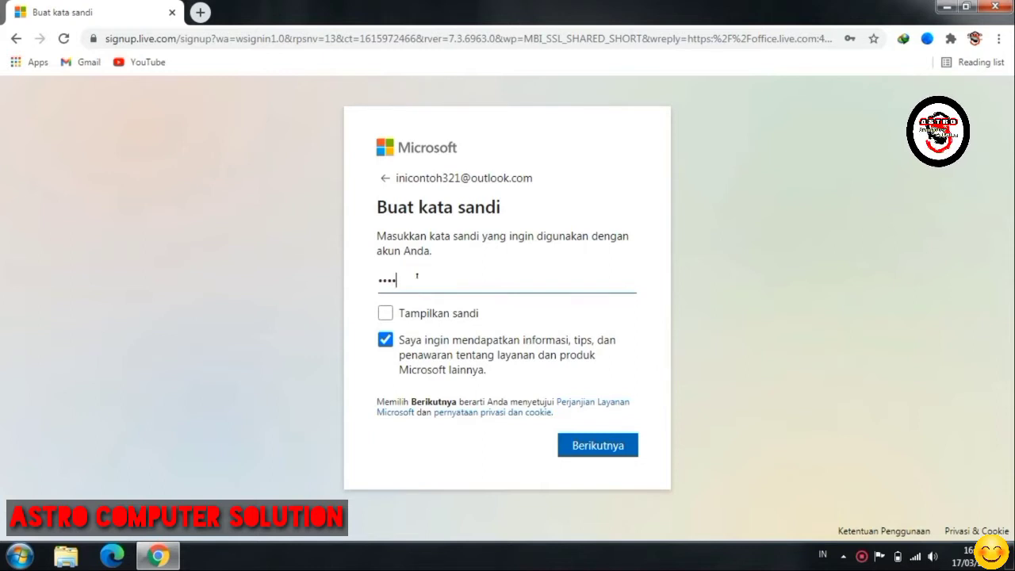
text(••••)
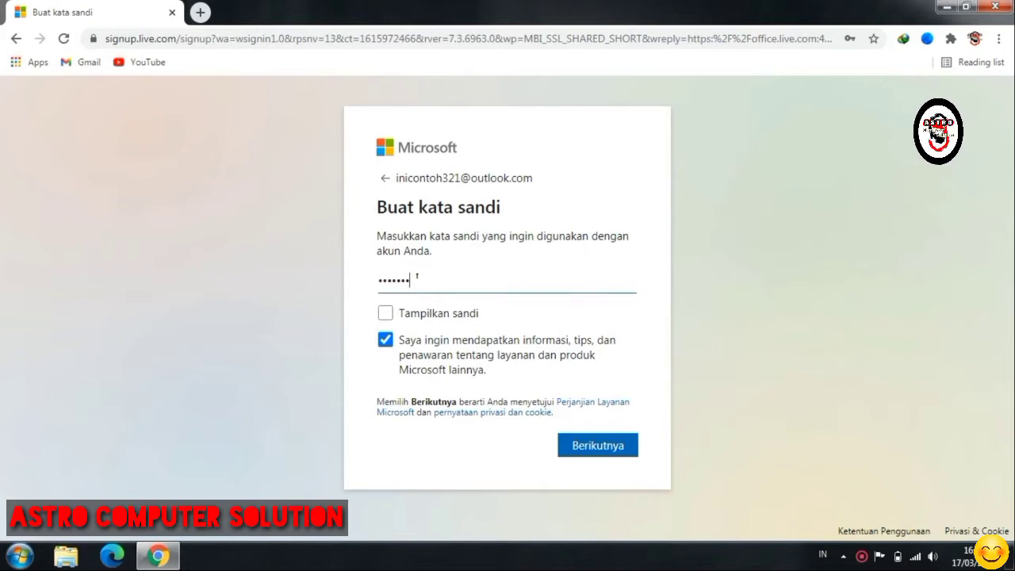
text(•)
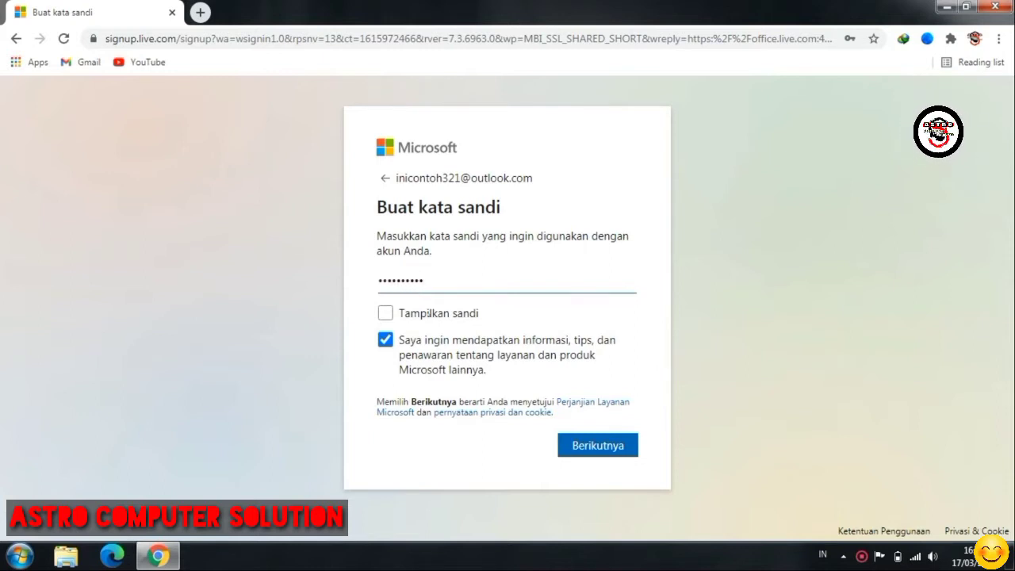
click(579, 445)
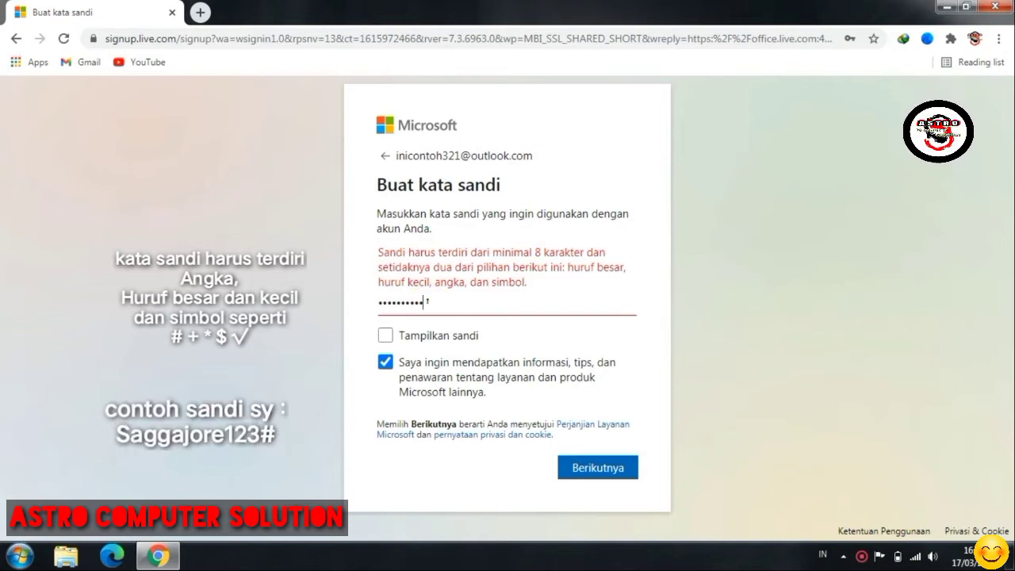
text(#)
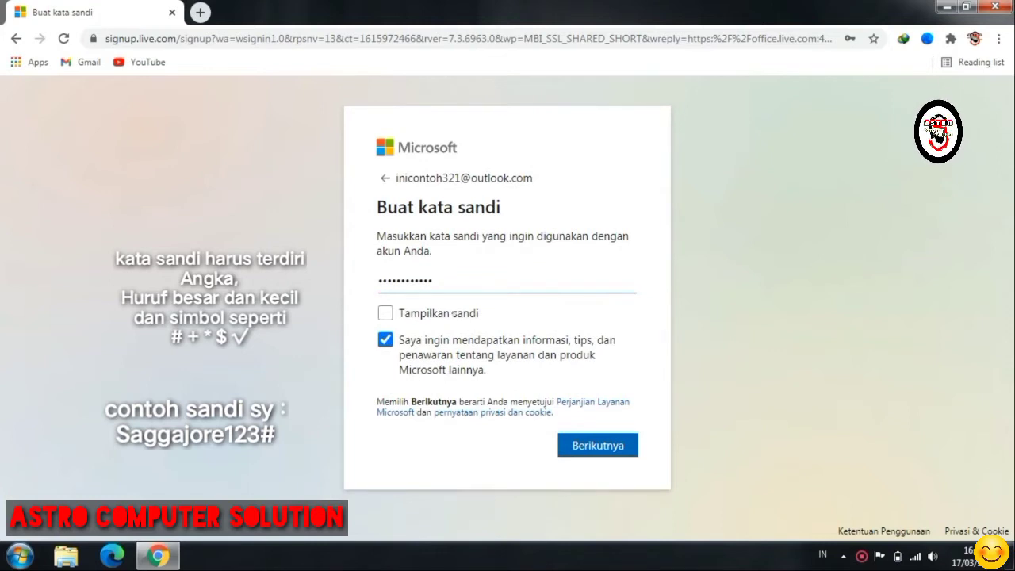
click(578, 440)
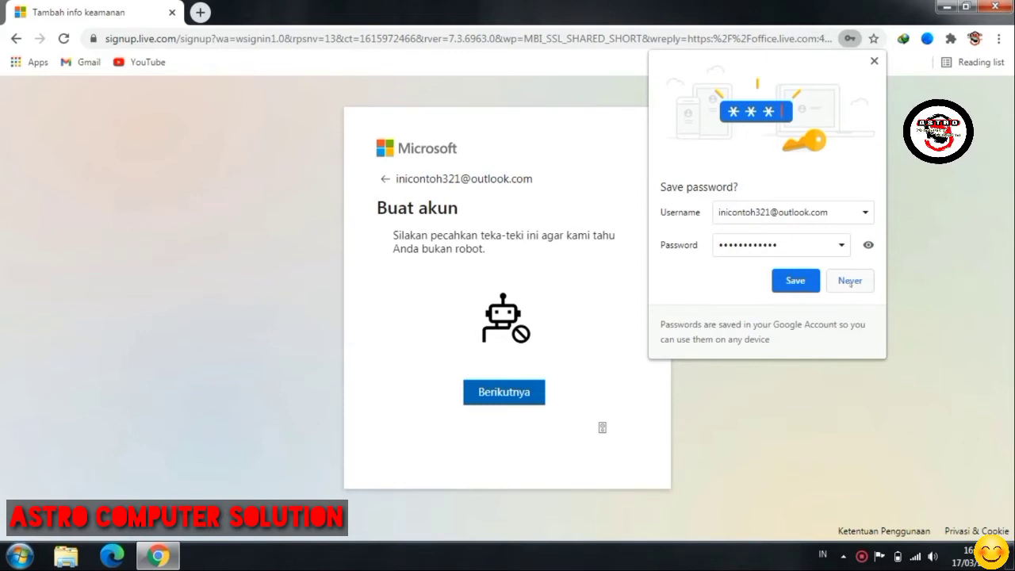
- Decline Chrome's offer to save the password by choosing Never
click(850, 282)
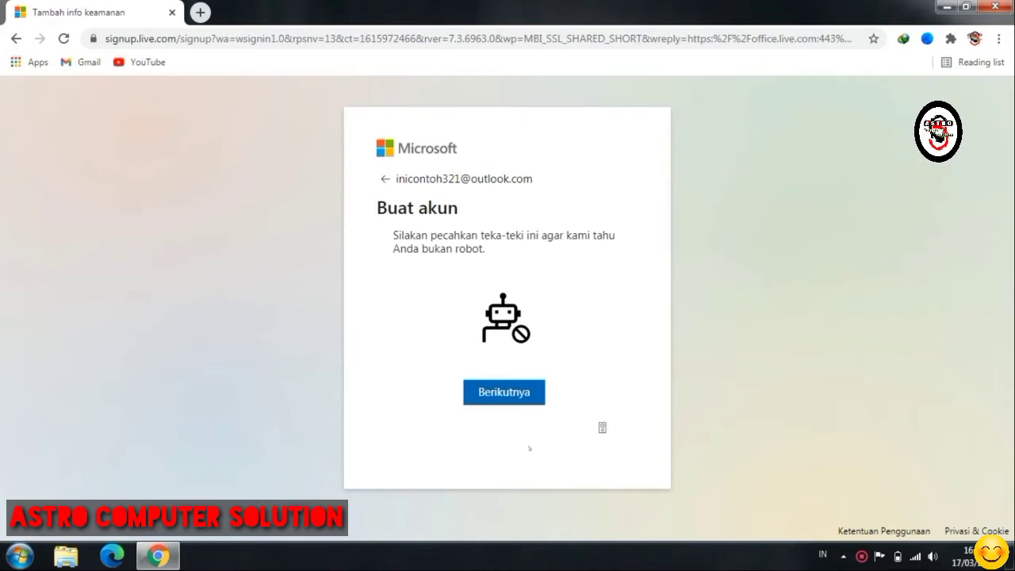
- Start the robot check, rotate the first dog picture upright, and submit it
click(510, 390)
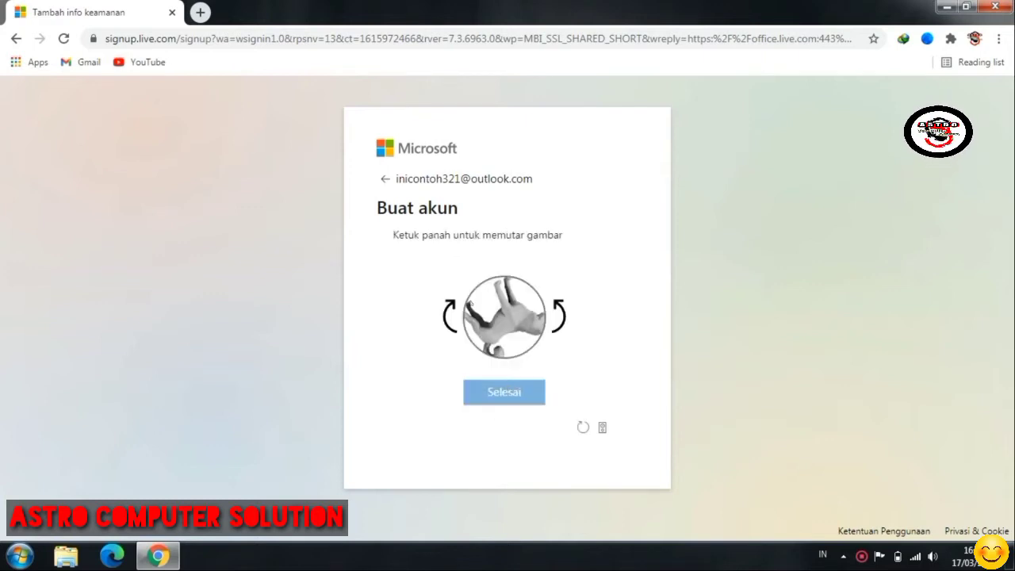
click(448, 314)
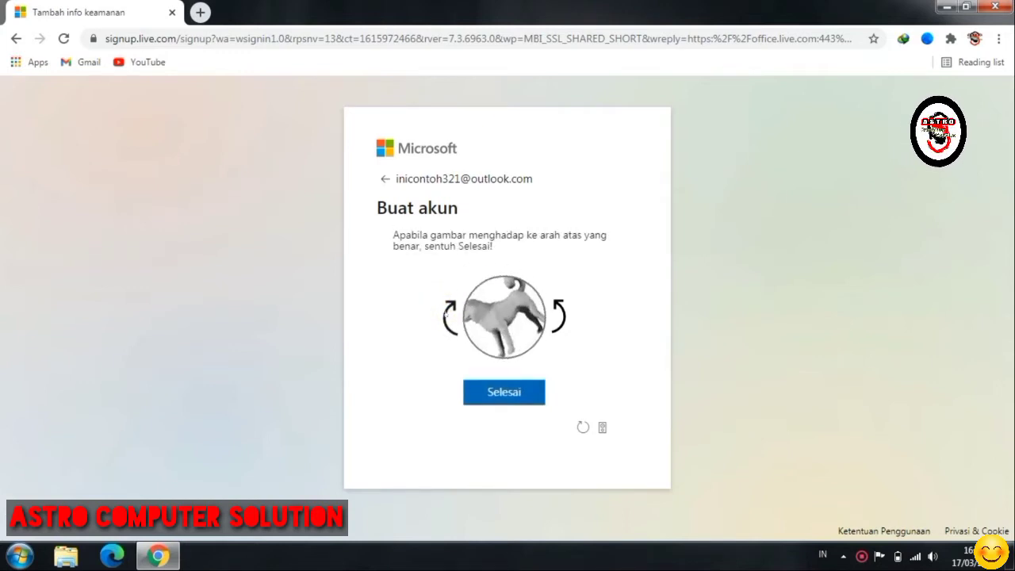
click(445, 312)
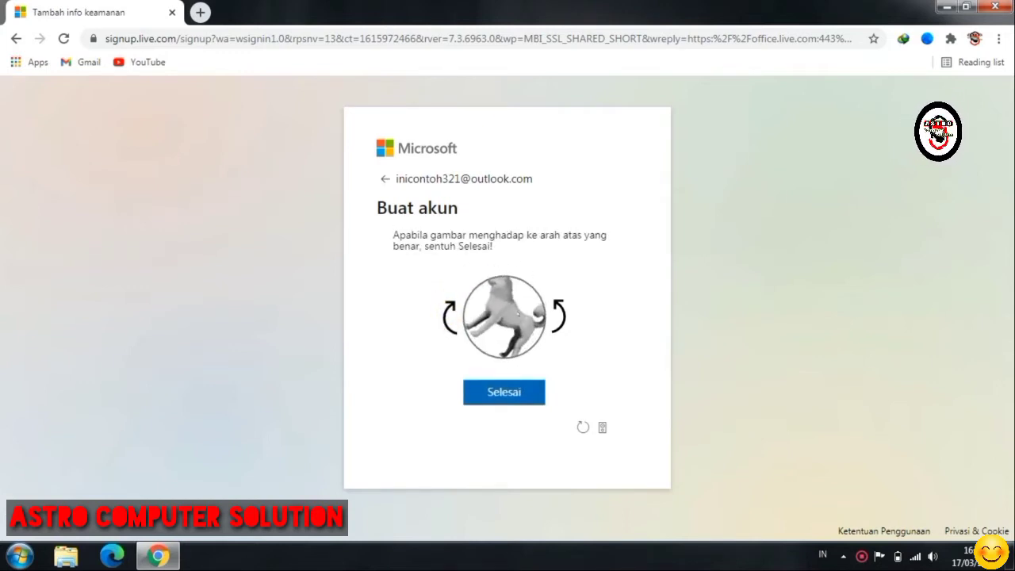
click(559, 310)
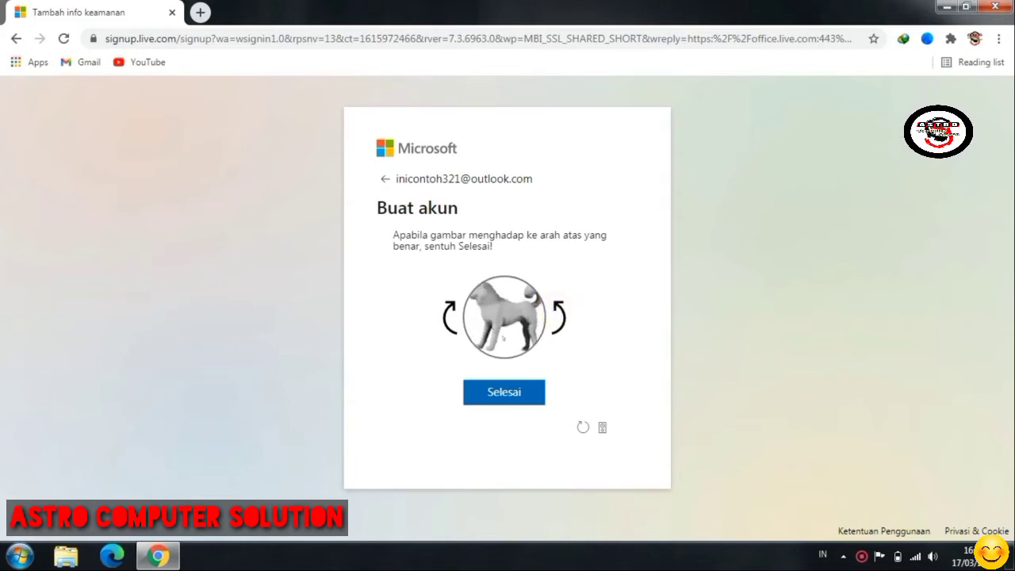
click(504, 392)
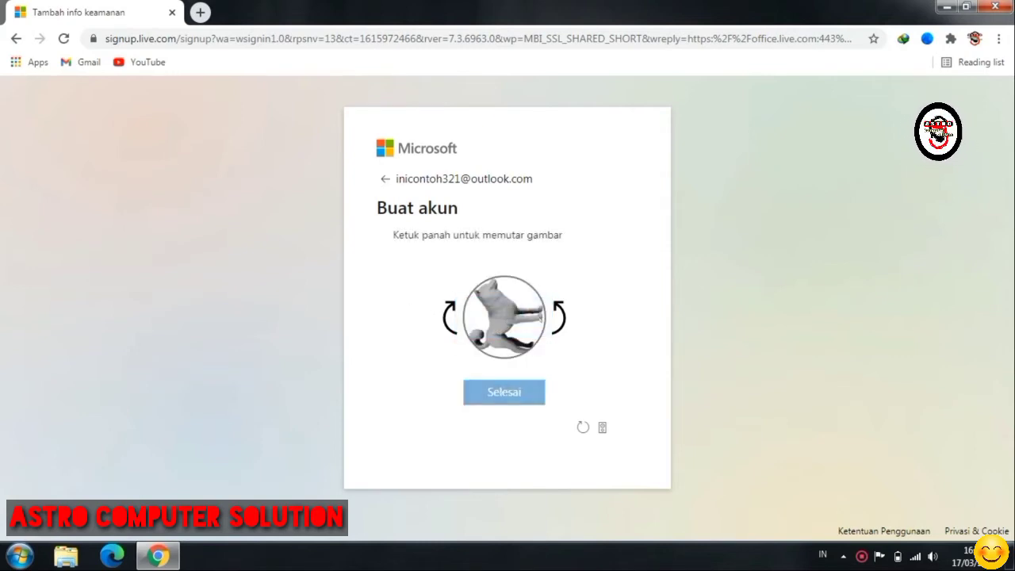
- Turn the second dog picture upright and submit the answer
click(555, 298)
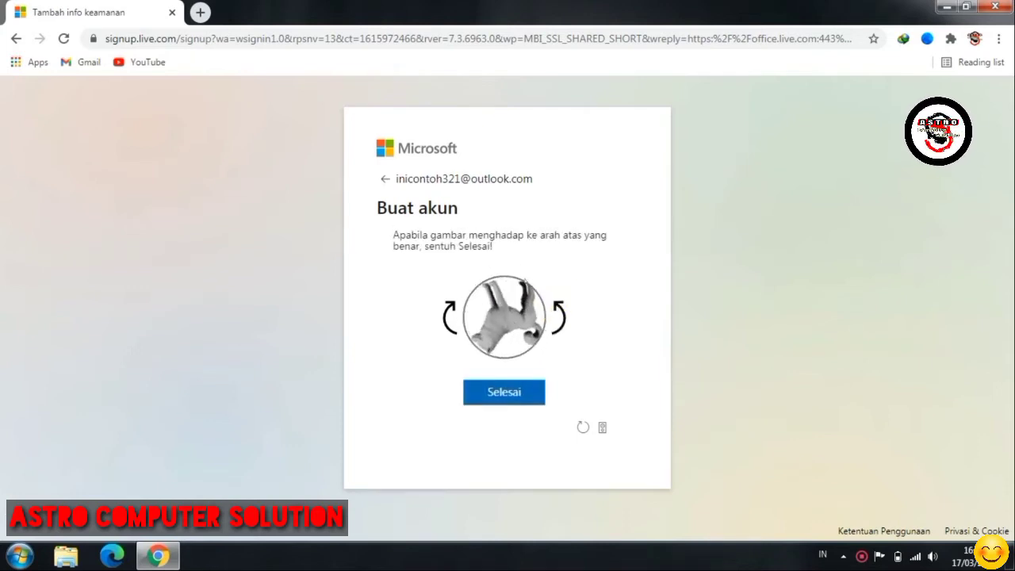
click(450, 309)
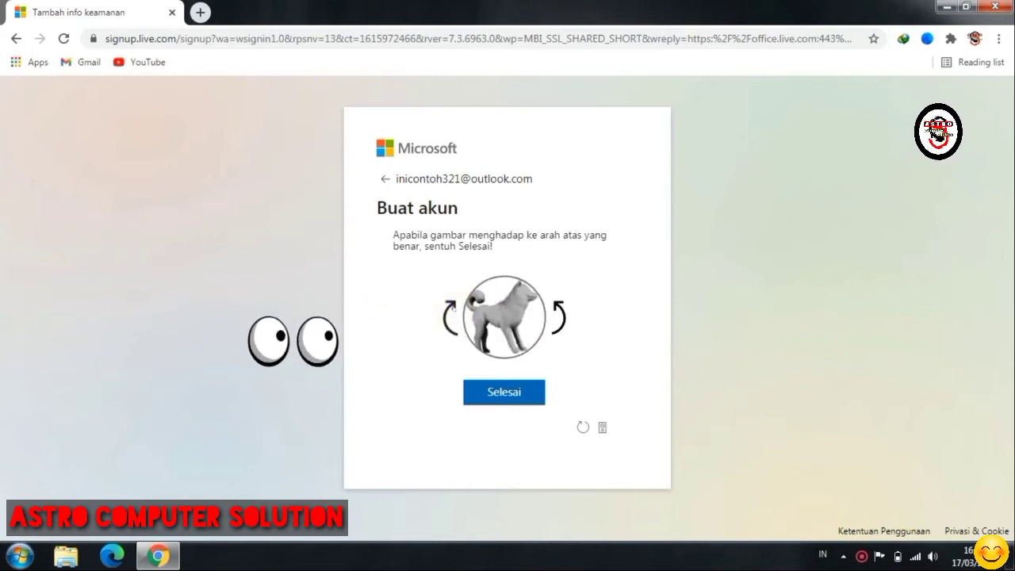
click(559, 311)
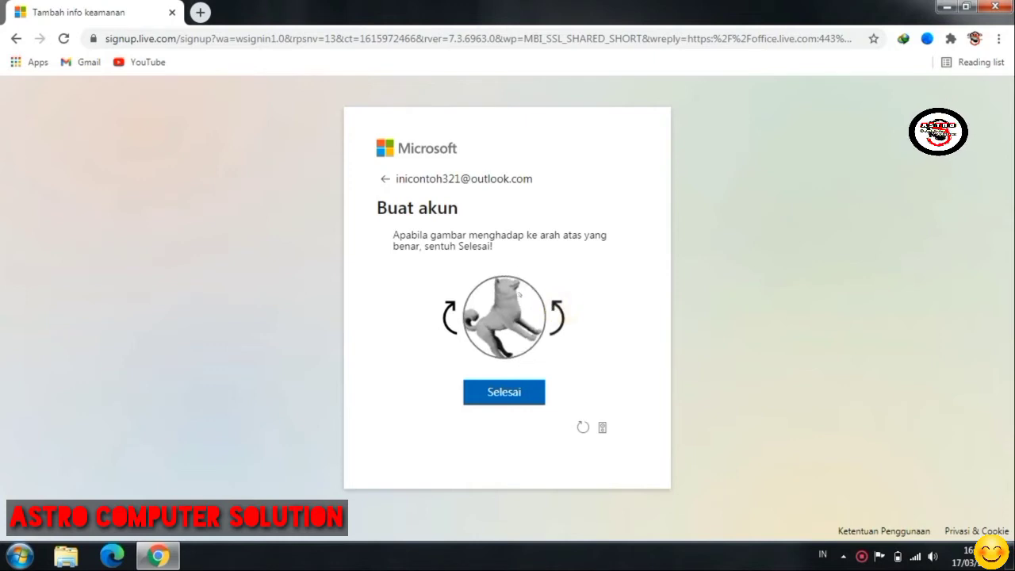
click(559, 311)
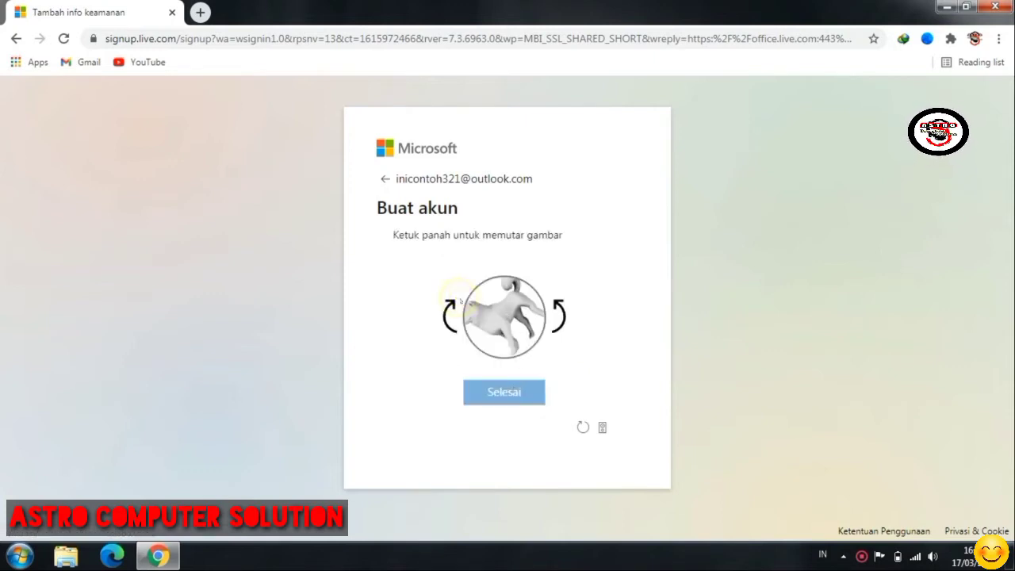
click(450, 311)
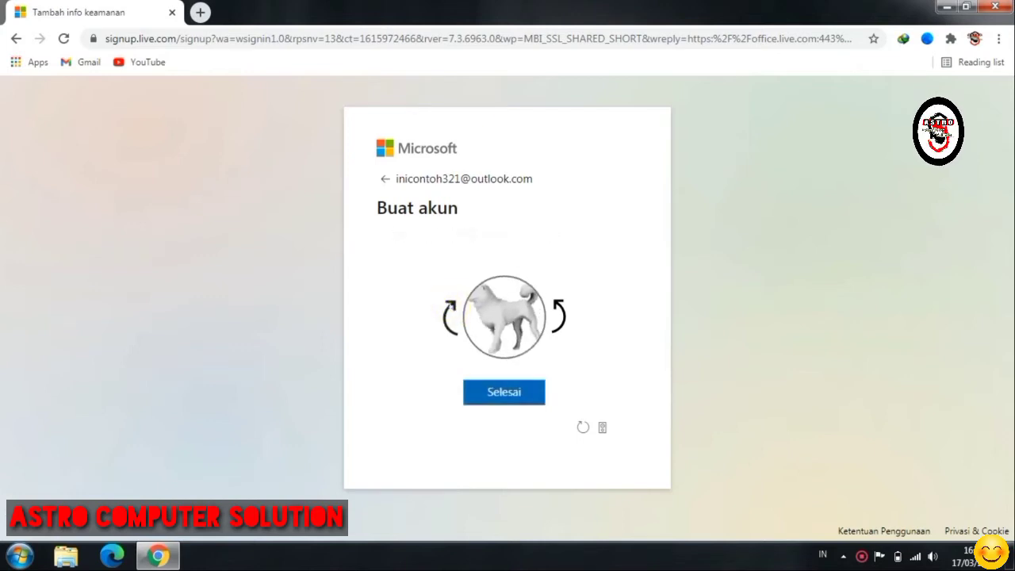
click(484, 392)
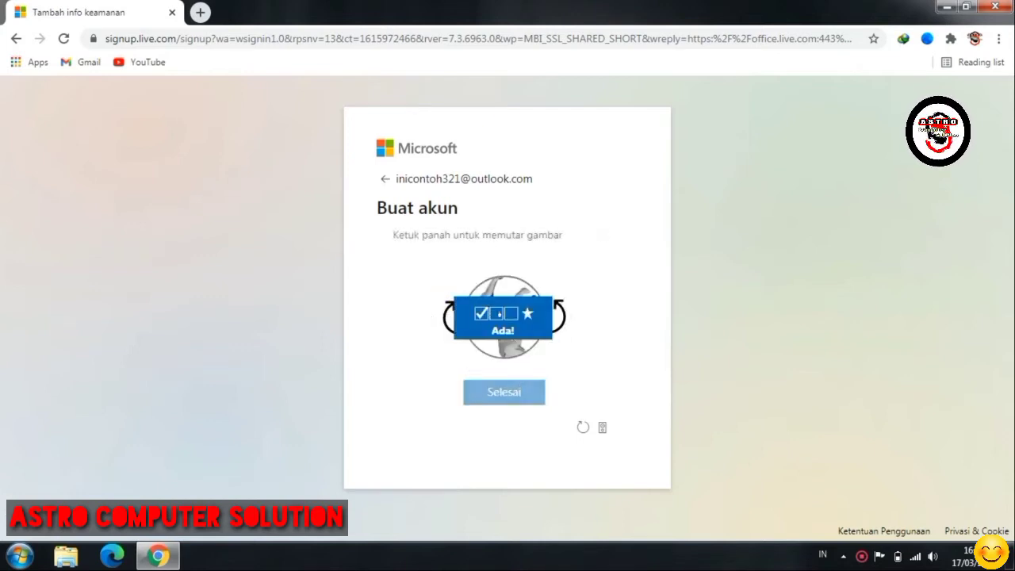
- Rotate the last dog and the spider pictures upright and submit both answers
click(556, 300)
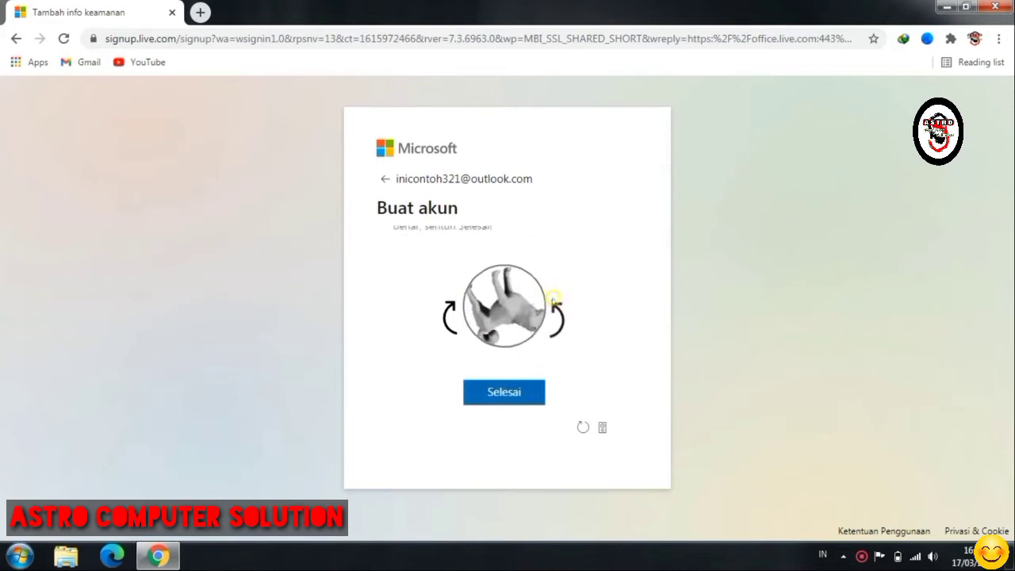
click(555, 301)
click(556, 302)
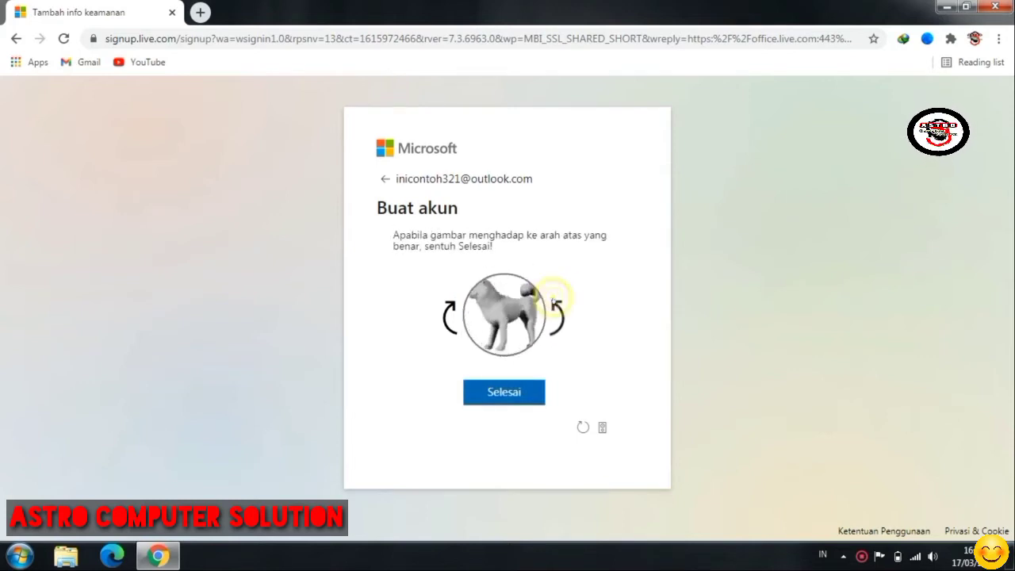
click(511, 390)
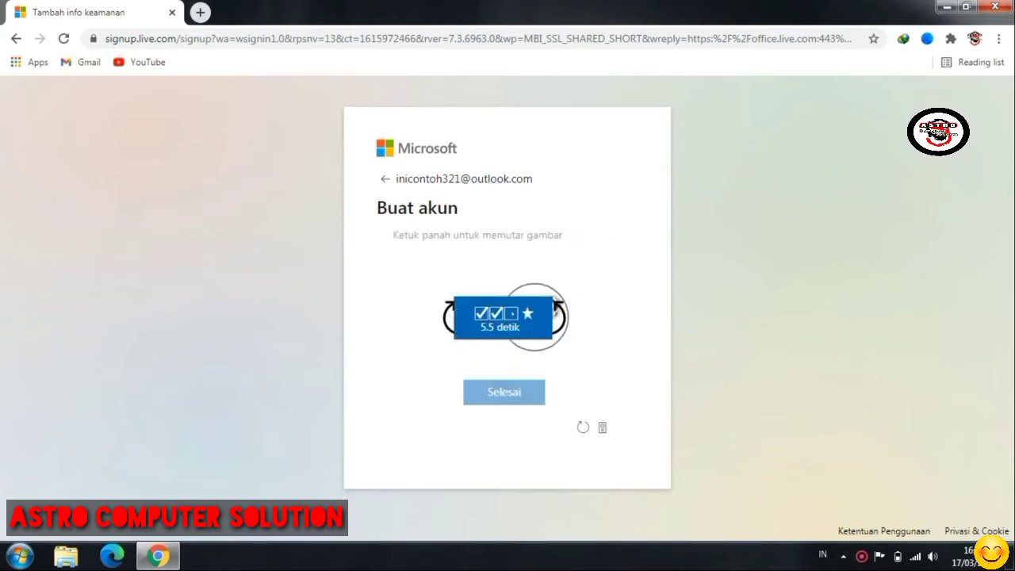
click(450, 302)
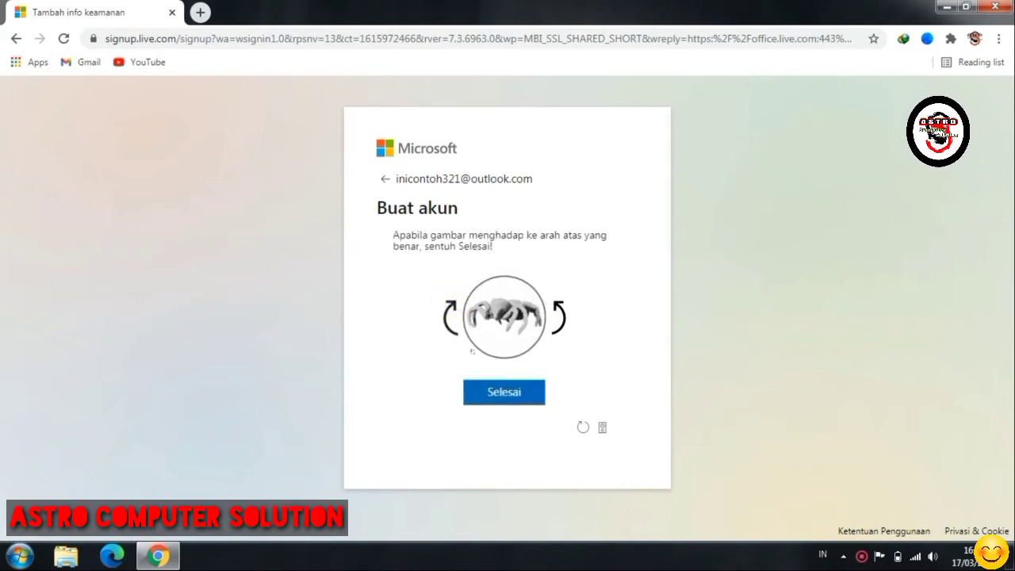
click(499, 392)
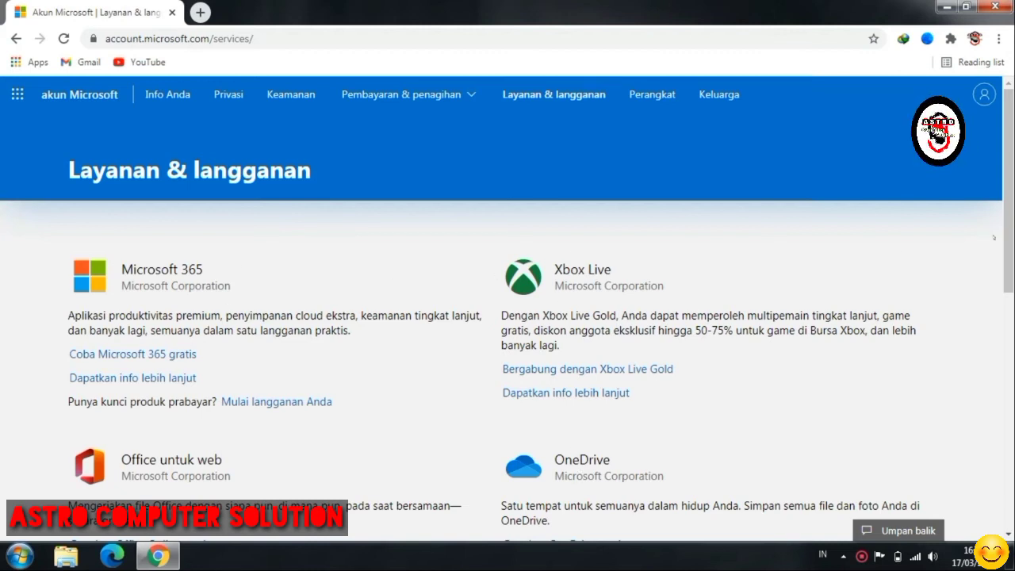
- Review the Layanan & langganan page, close Chrome, and refresh the desktop
scroll(1007, 238, down, 4)
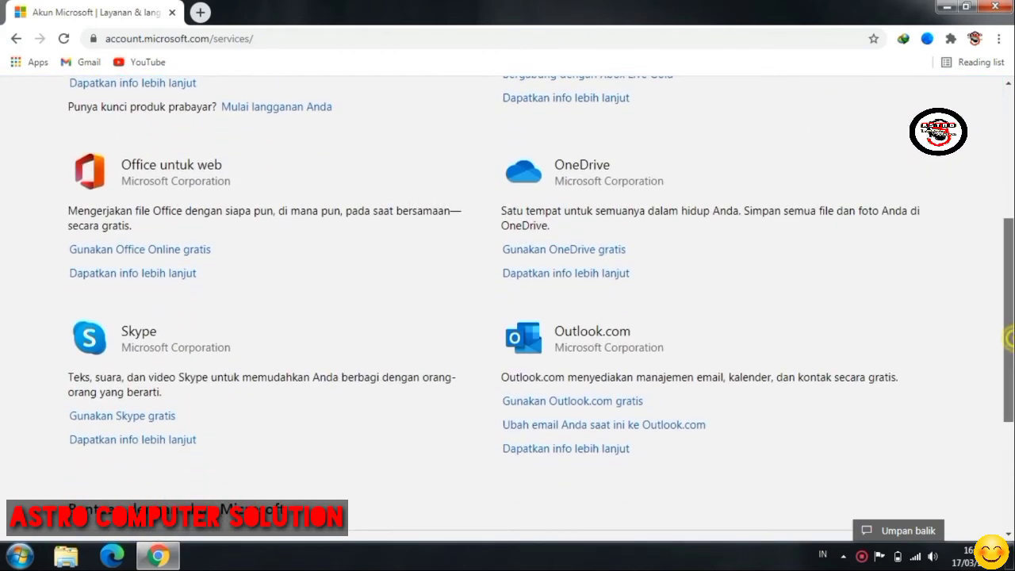
scroll(1006, 237, up, 4)
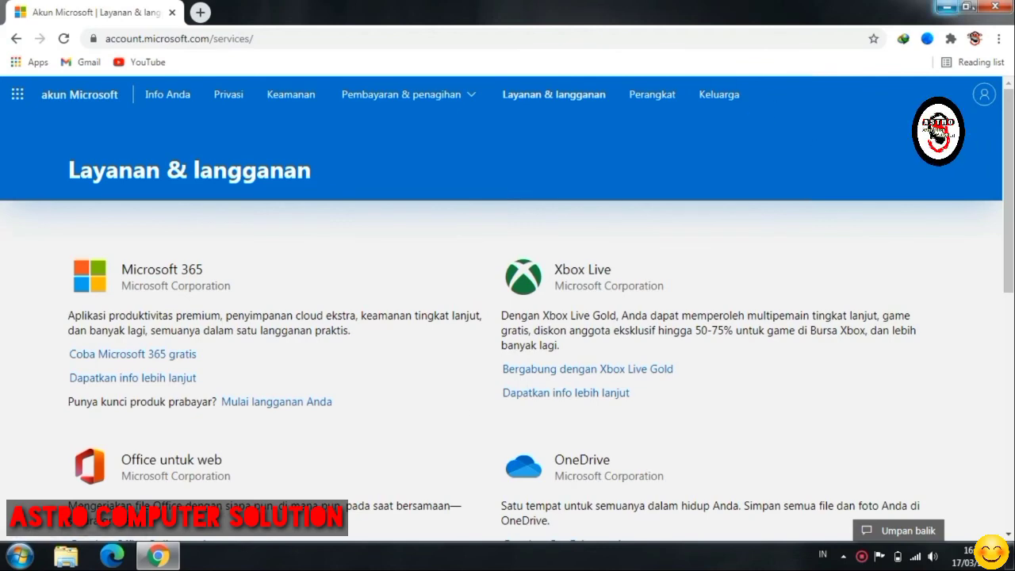
click(995, 6)
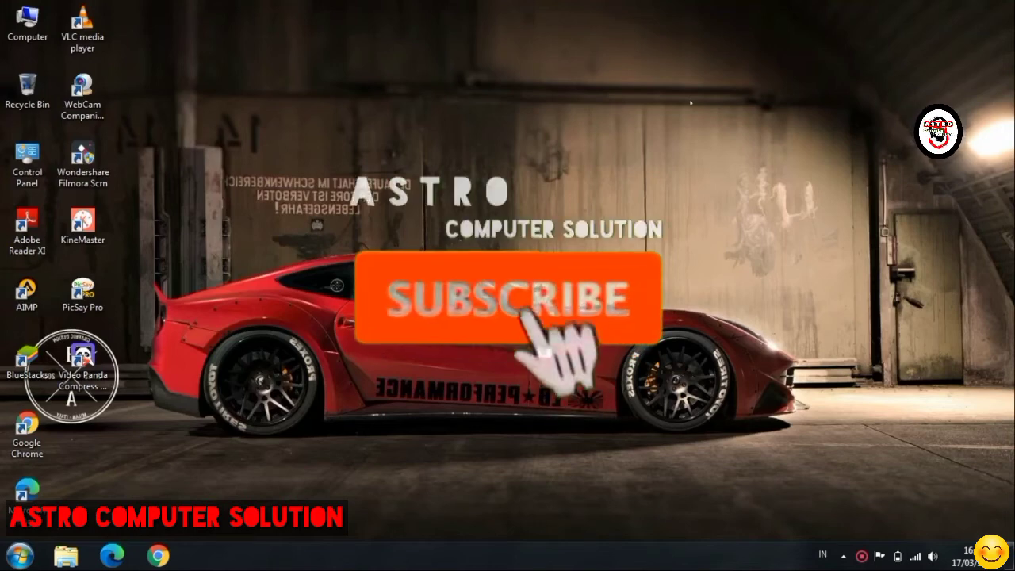
right_click(691, 101)
click(710, 142)
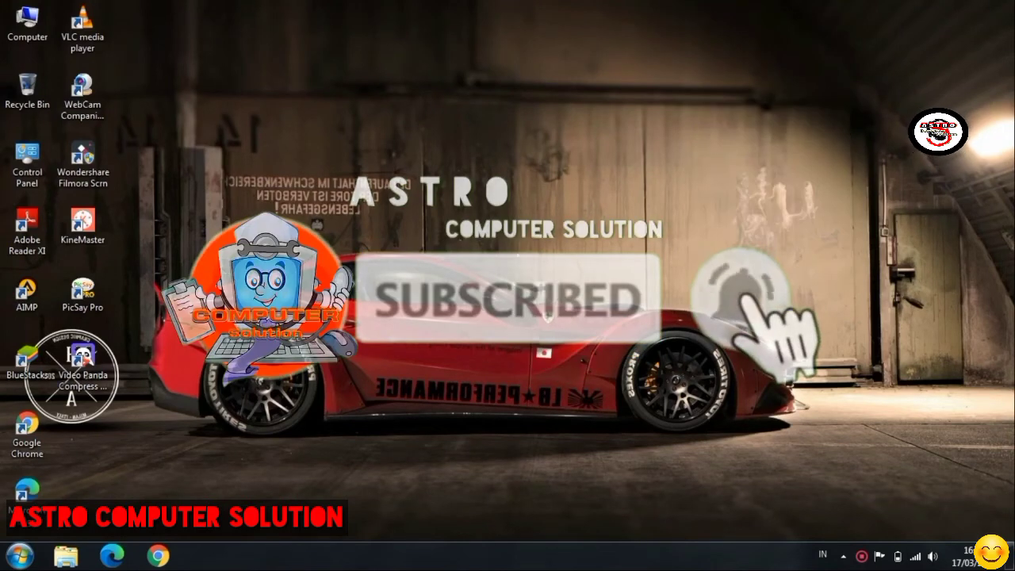